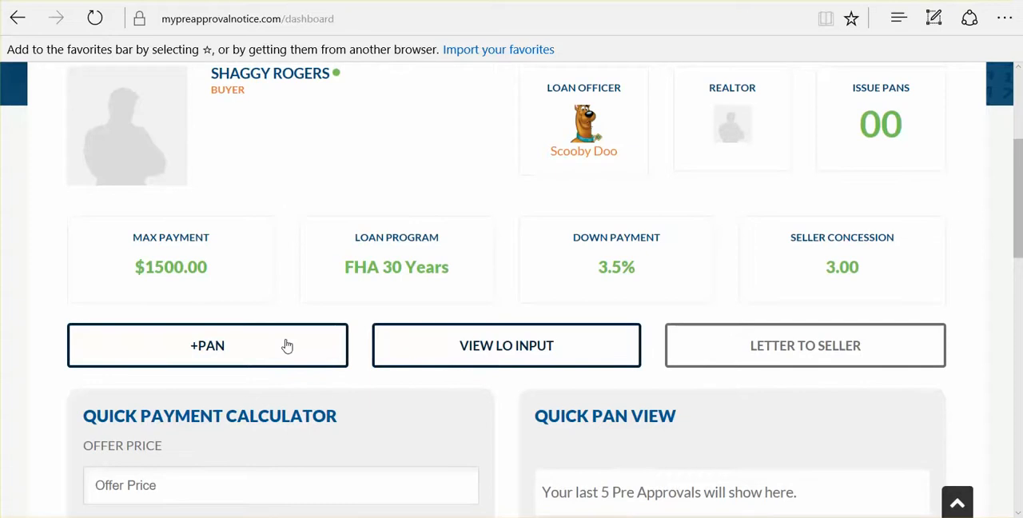
- Start a new pre-approval notice and submit an offer price of 170,000
left_click(208, 346)
scroll(207, 346, "down", 3)
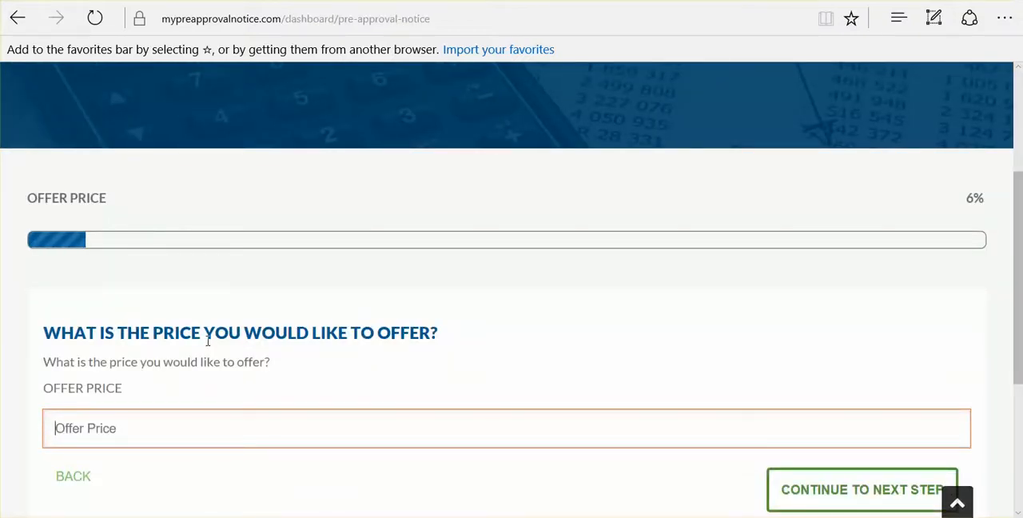
type("170,0000")
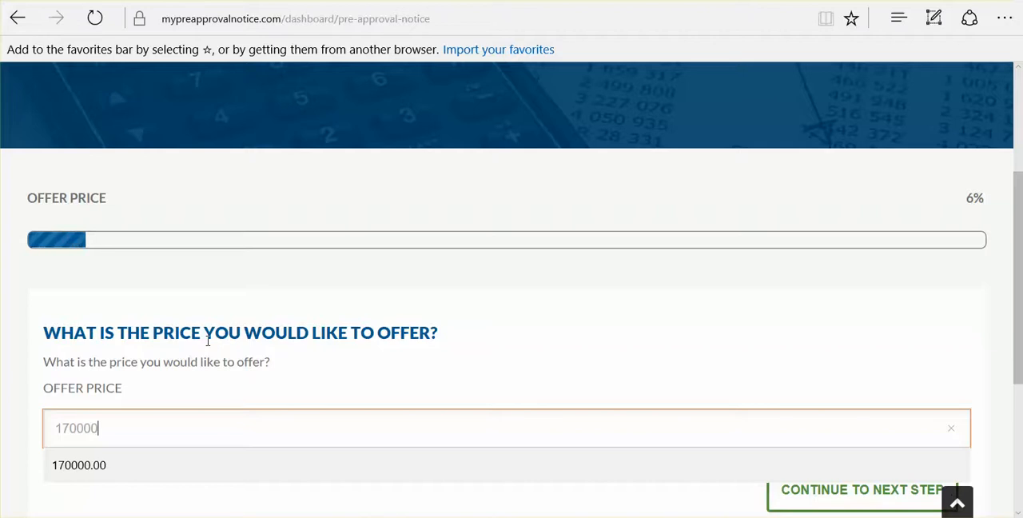
key("Tab")
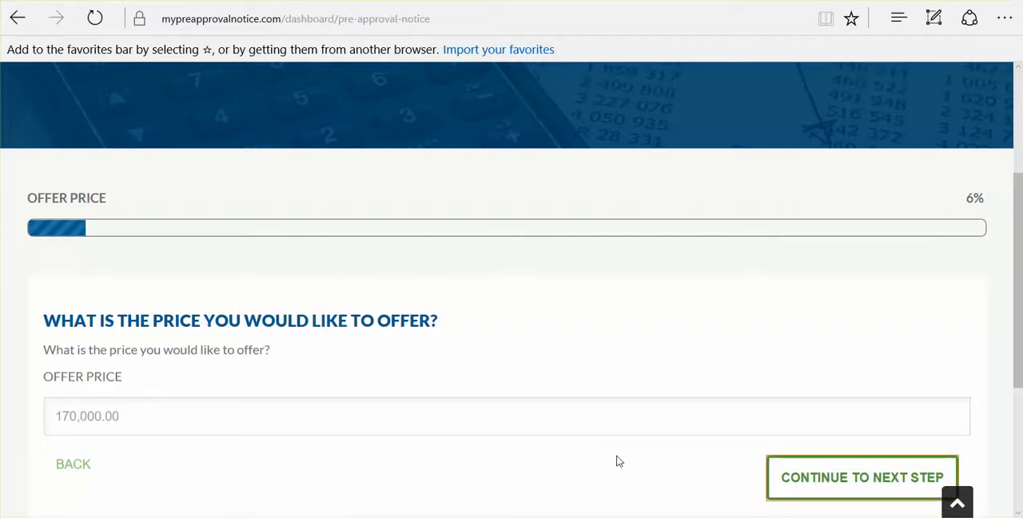
left_click(808, 477)
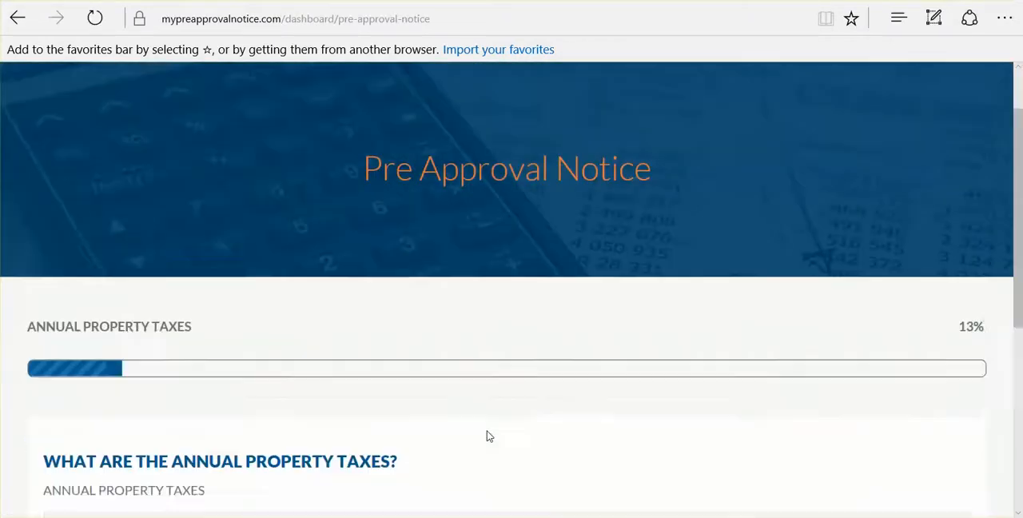
- Submit annual property taxes of 2,400 and answer that the property has no HOA dues
left_click(423, 394)
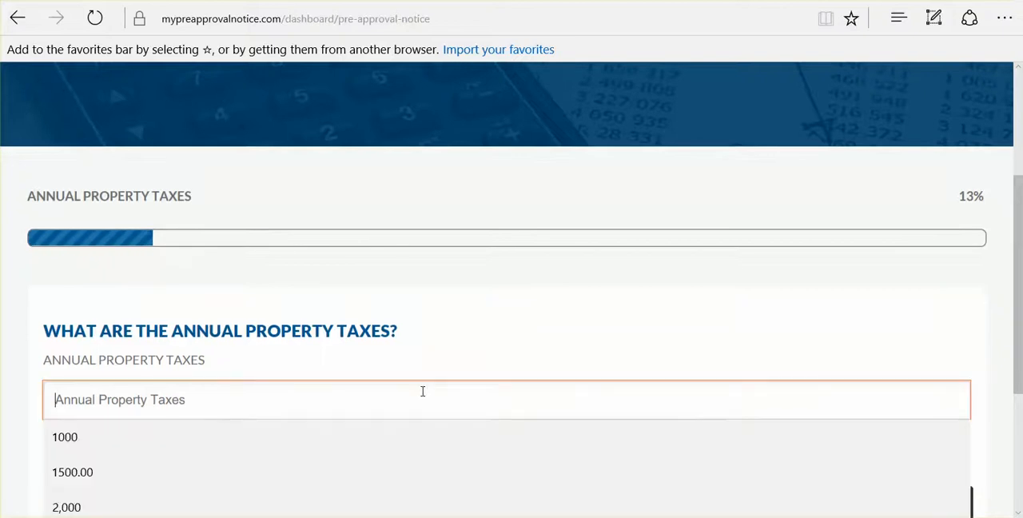
type("2400")
key("Tab")
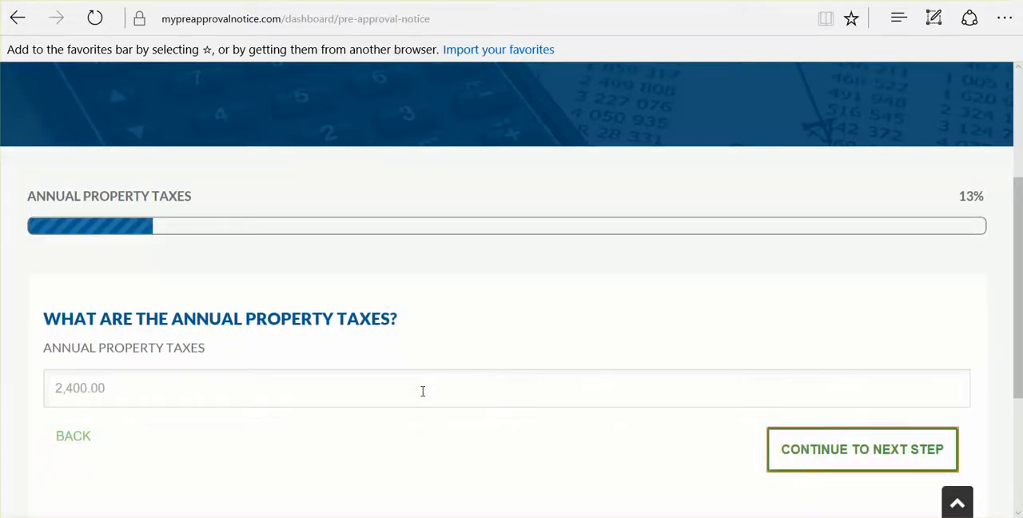
left_click(776, 463)
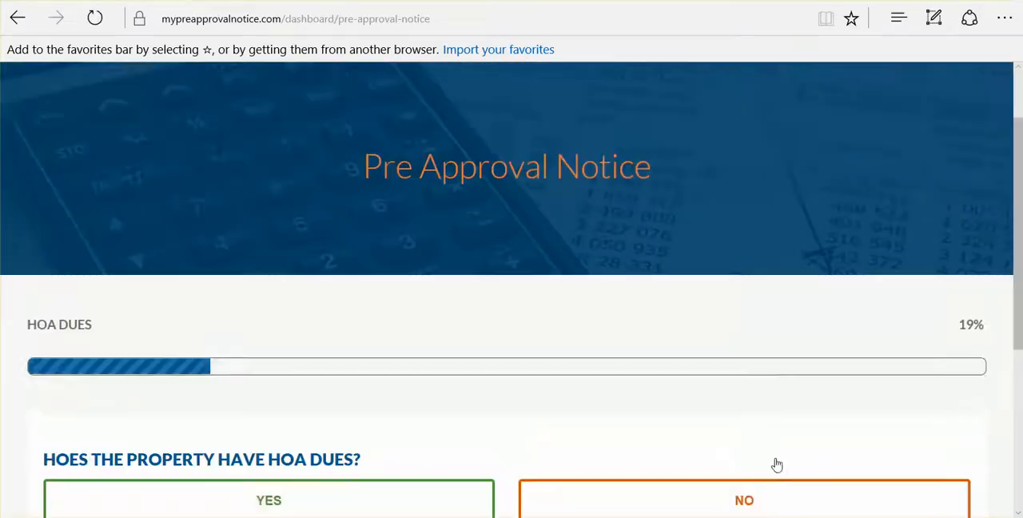
scroll(776, 464, "down", 1)
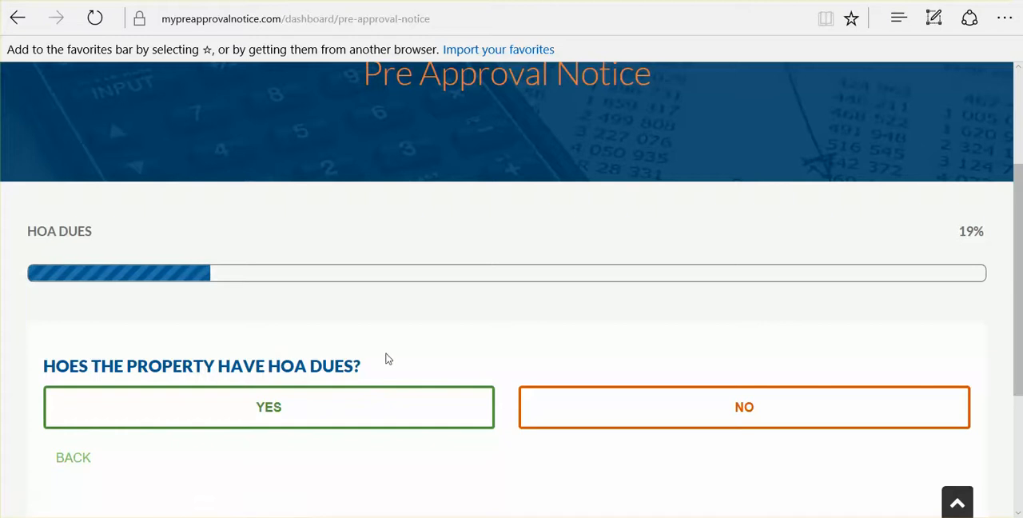
left_click(631, 404)
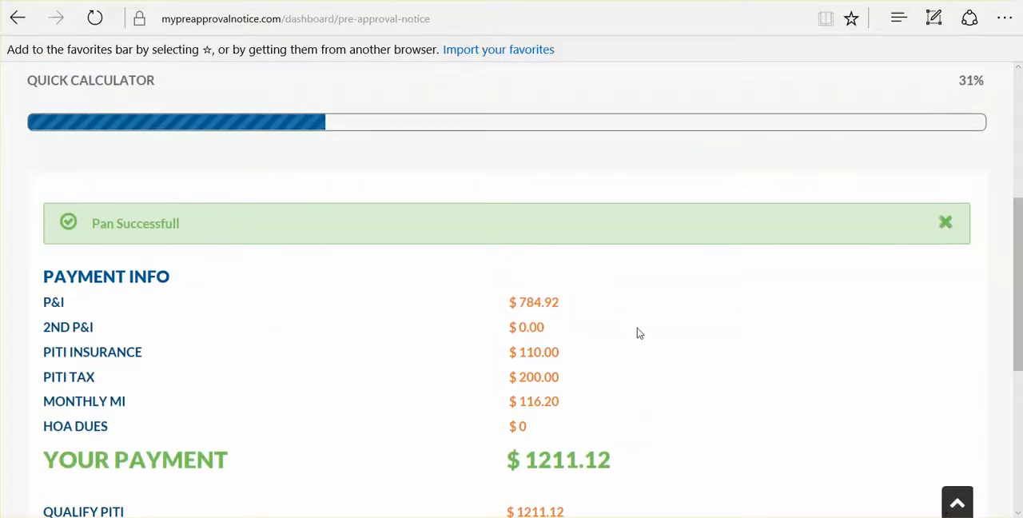
- Review the payment breakdown and qualifying PITI figures, and continue to the closing date question
scroll(570, 301, "down", 1)
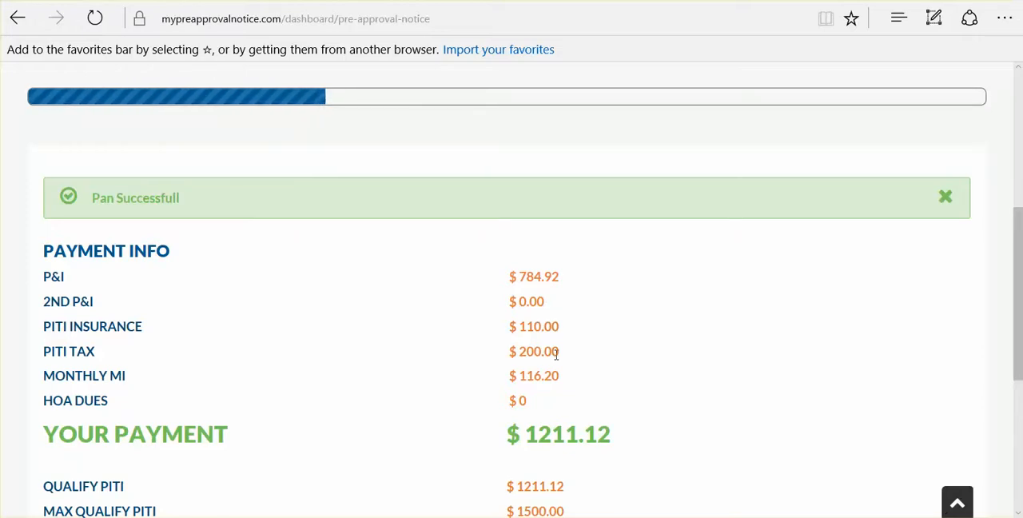
scroll(557, 357, "down", 1)
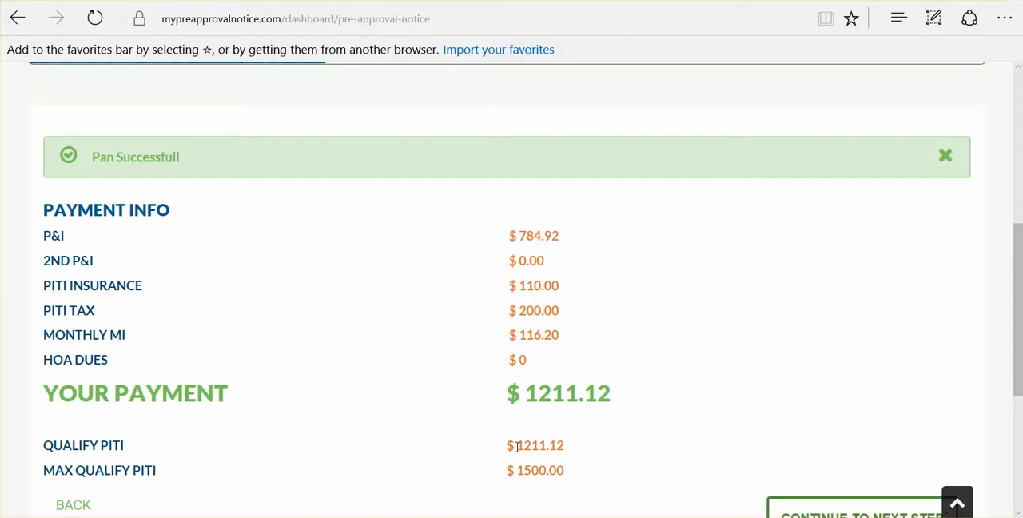
scroll(518, 447, "down", 1)
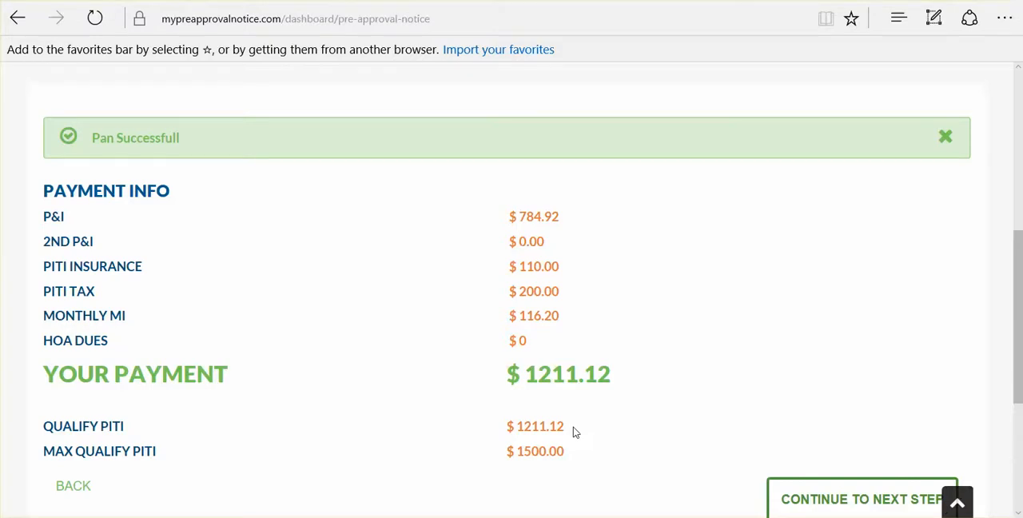
scroll(574, 426, "down", 1)
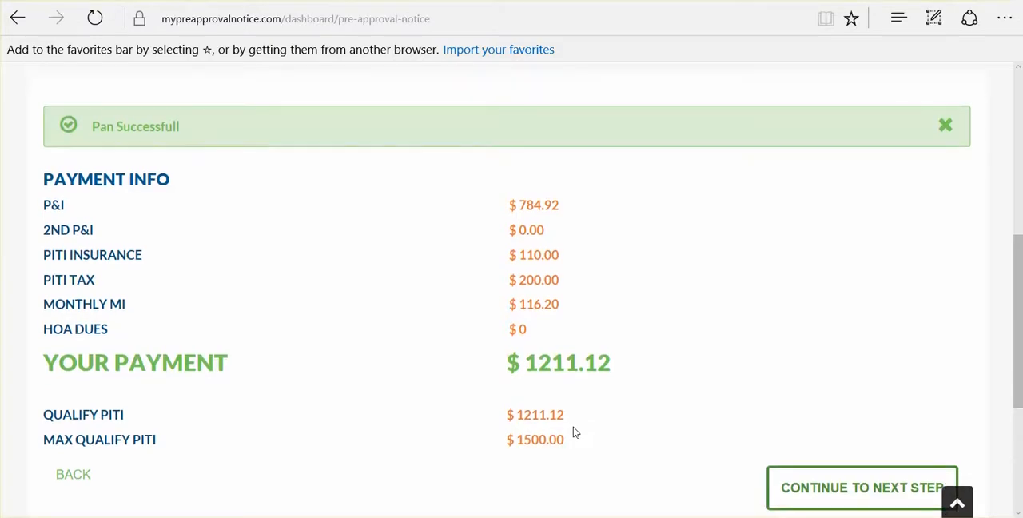
left_click(844, 496)
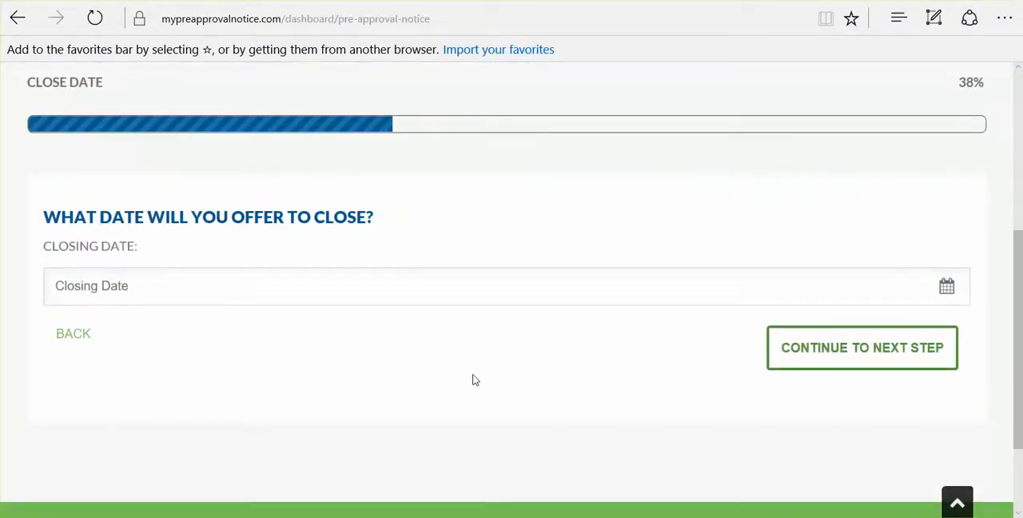
- Choose 05/26/2017 as the offered closing date and submit it
left_click(423, 285)
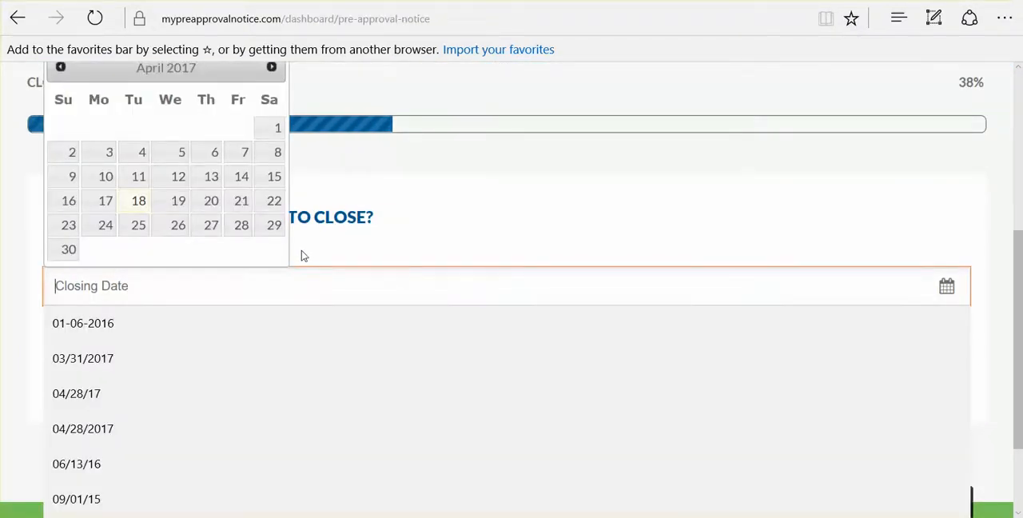
left_click(272, 69)
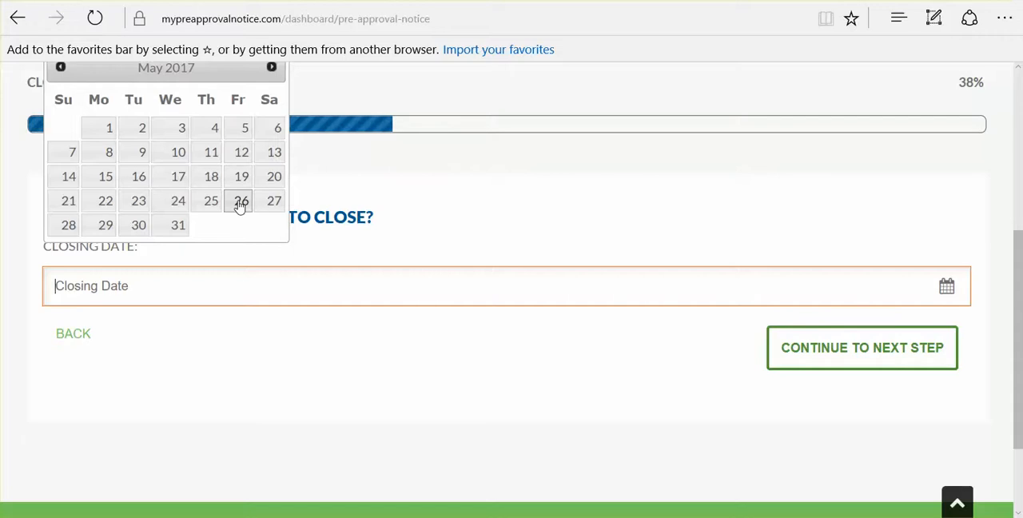
left_click(240, 202)
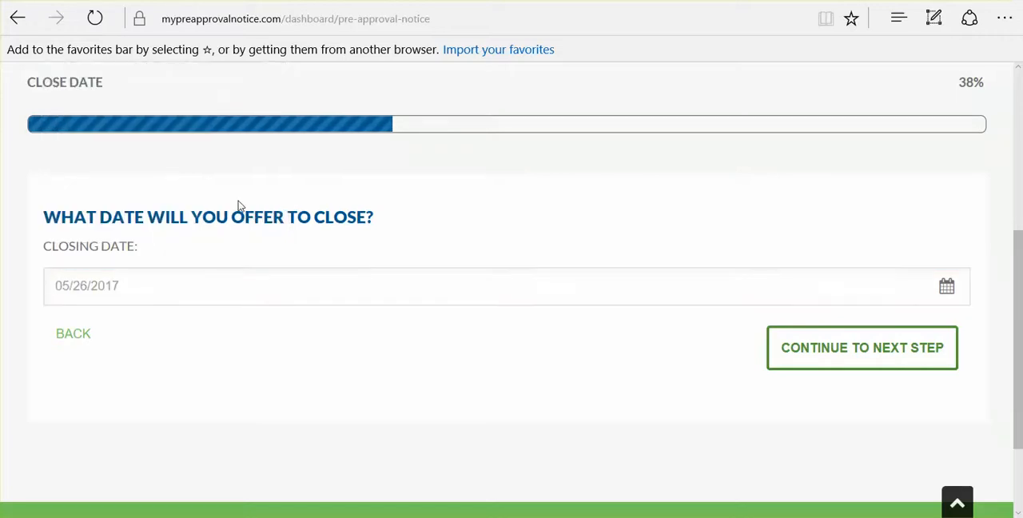
left_click(799, 350)
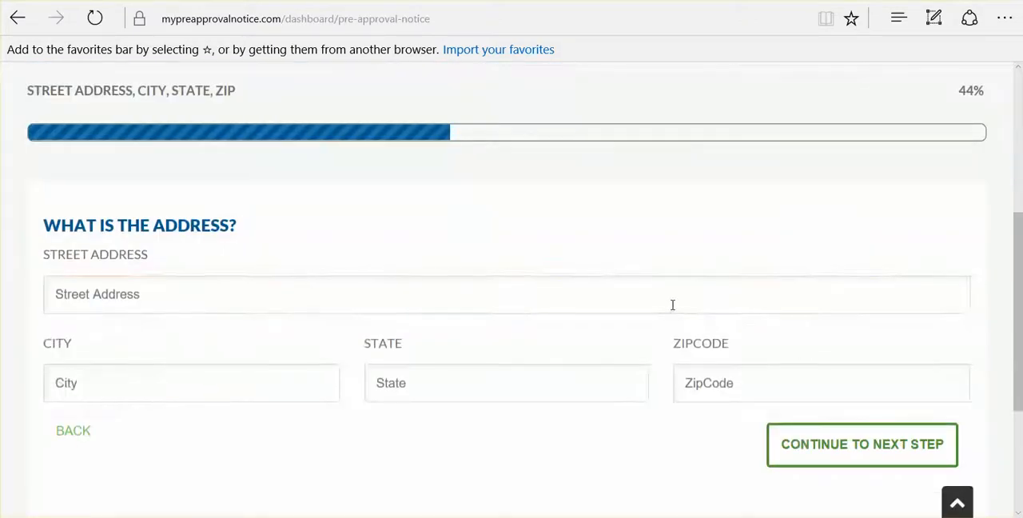
- Fill in the property's street address, city, state and zip code with the saved suggestions, and submit the address
left_click(672, 304)
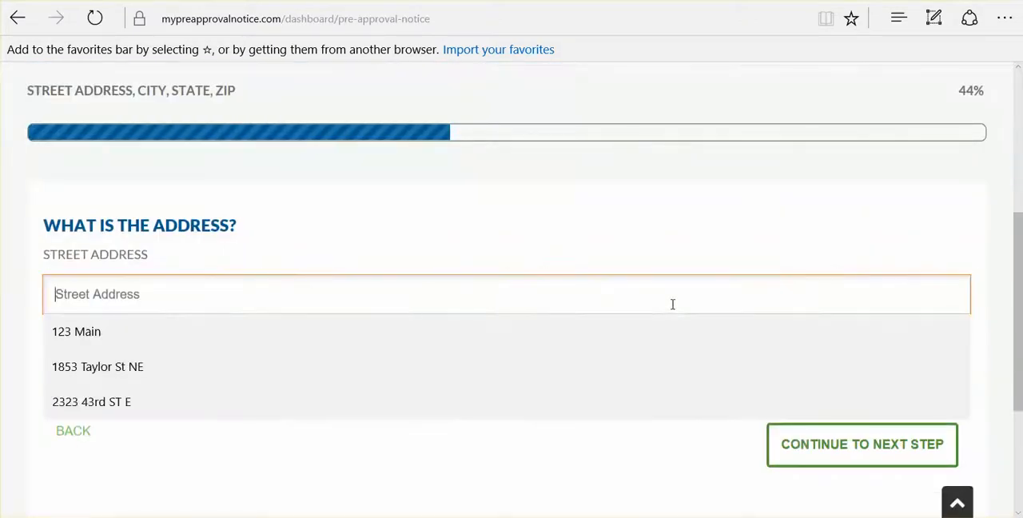
left_click(315, 328)
left_click(256, 391)
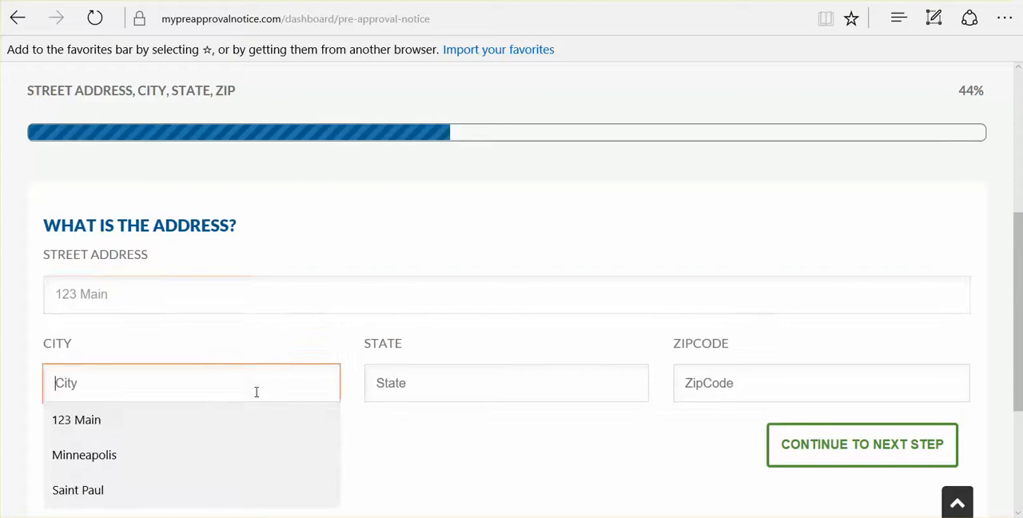
left_click(199, 492)
left_click(391, 378)
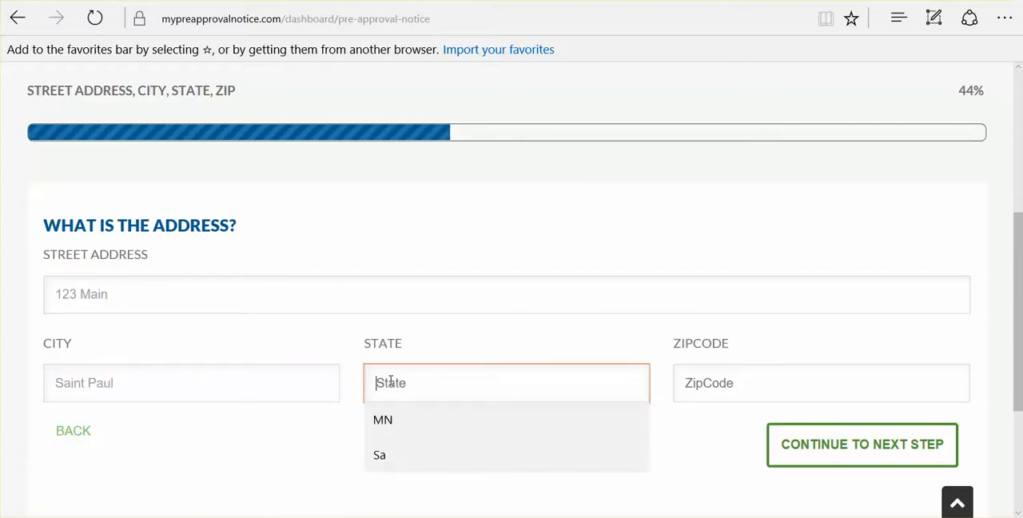
left_click(386, 421)
left_click(709, 391)
left_click(708, 419)
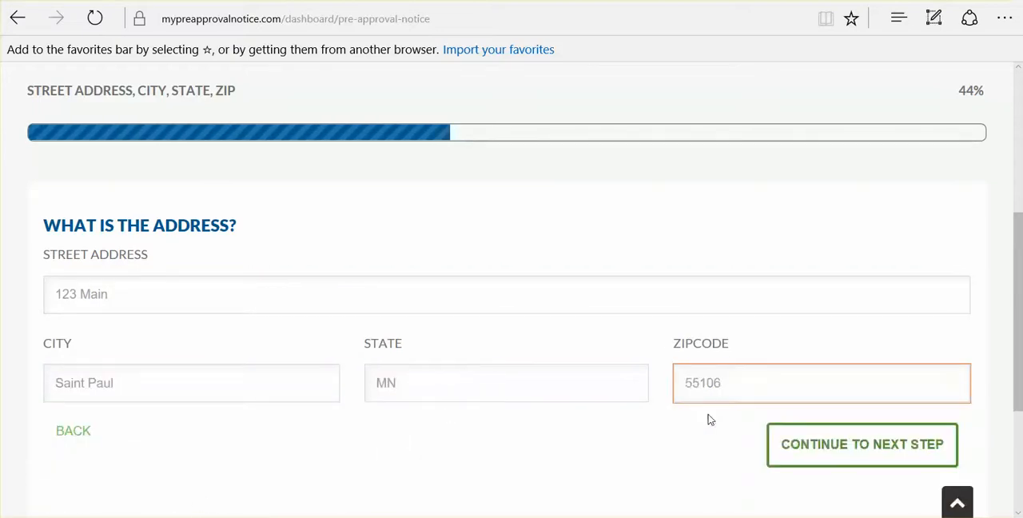
left_click(830, 450)
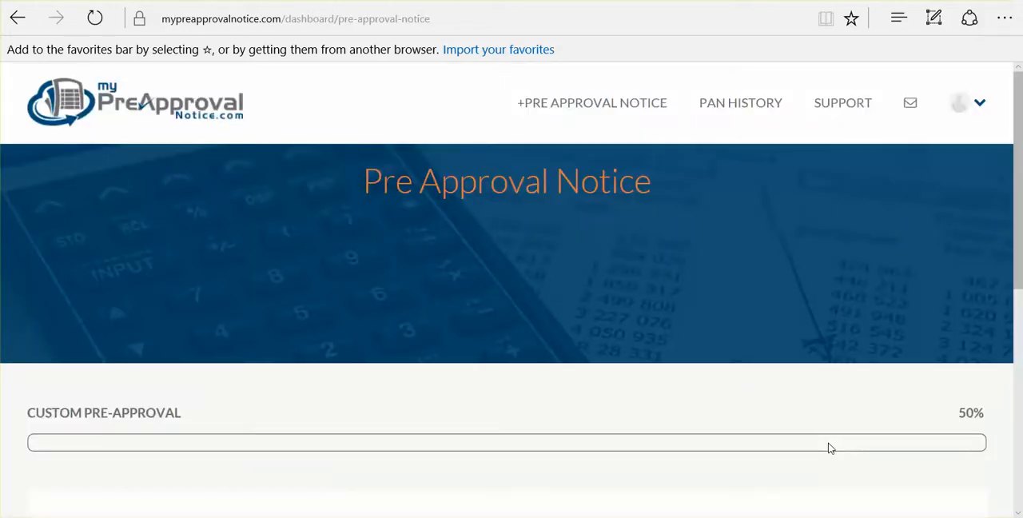
- Choose a basic notice instead of a custom one and have it show only the property address
scroll(830, 449, "down", 3)
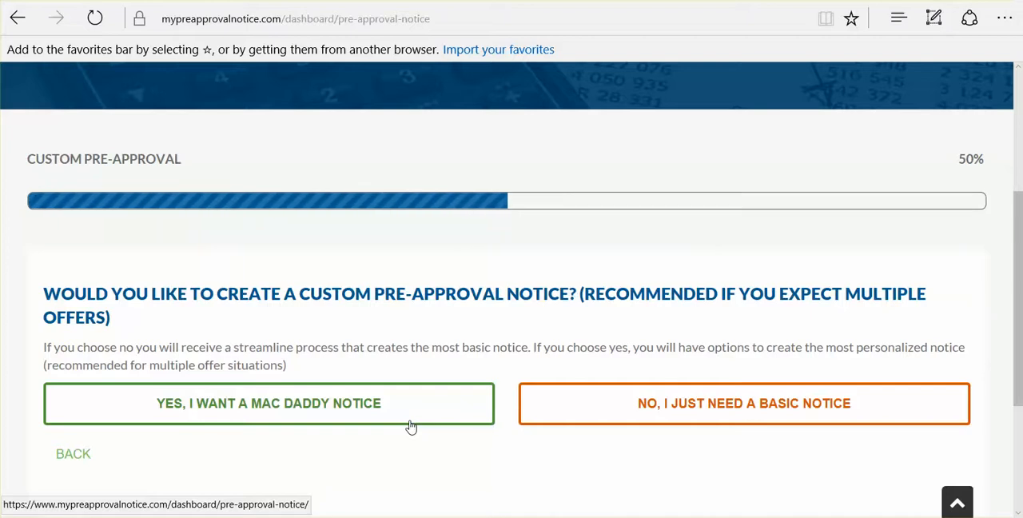
left_click(592, 413)
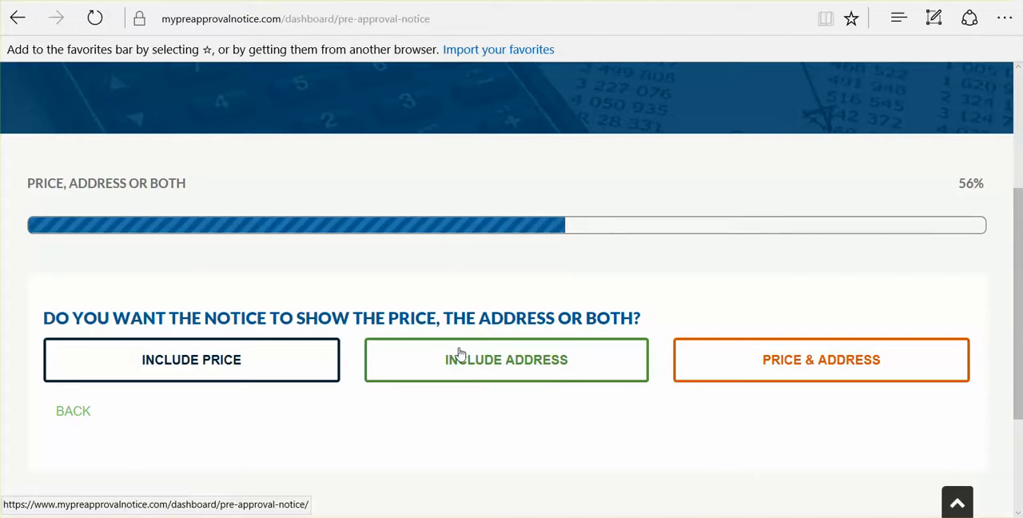
scroll(460, 352, "down", 2)
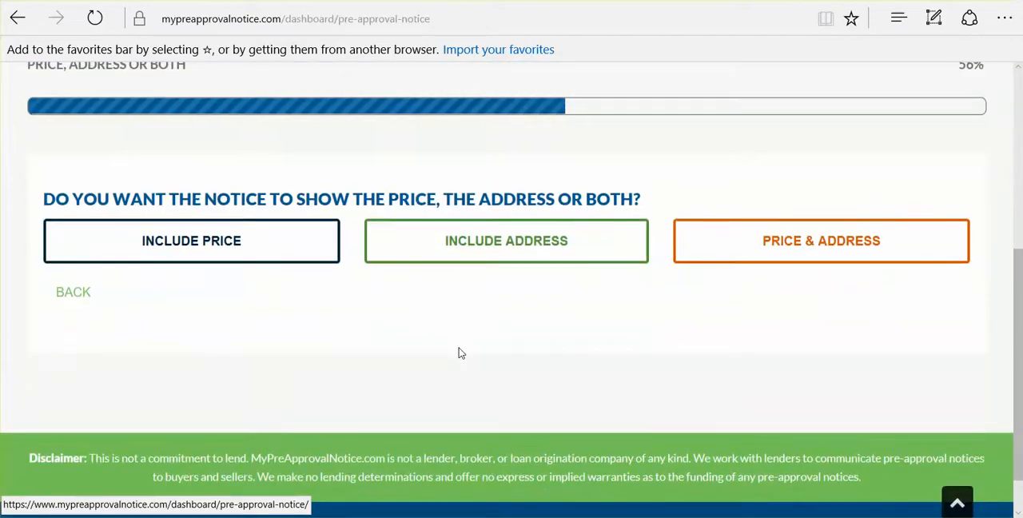
scroll(459, 352, "up", 1)
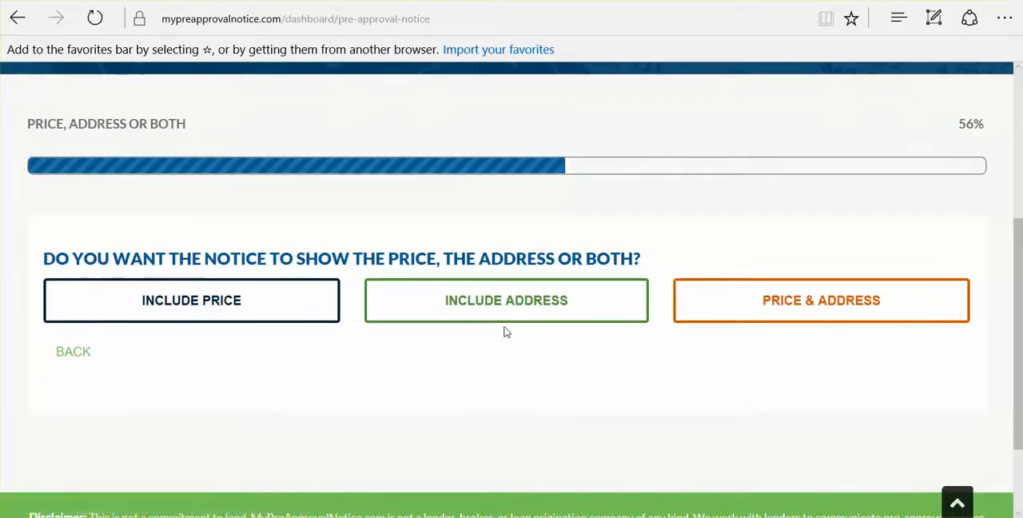
left_click(527, 294)
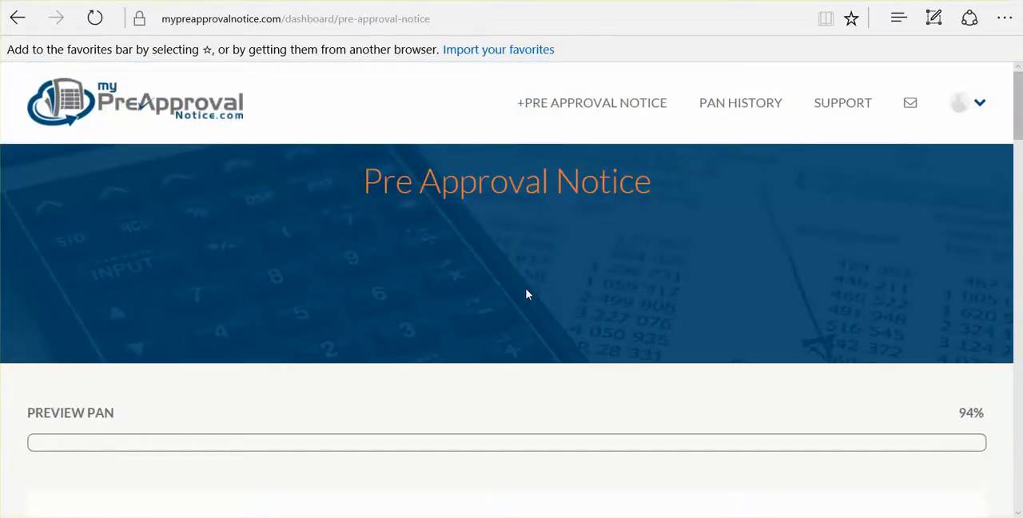
- Review the previewed pre-approval letter, including the property and loan details, the listed conditions, the signature block and the lender disclosure
scroll(528, 294, "down", 3)
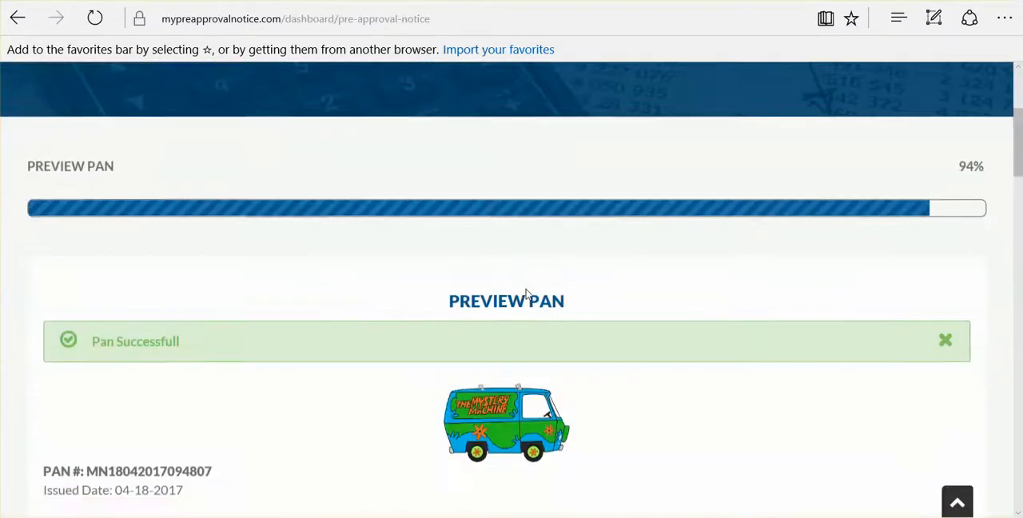
scroll(527, 294, "down", 1)
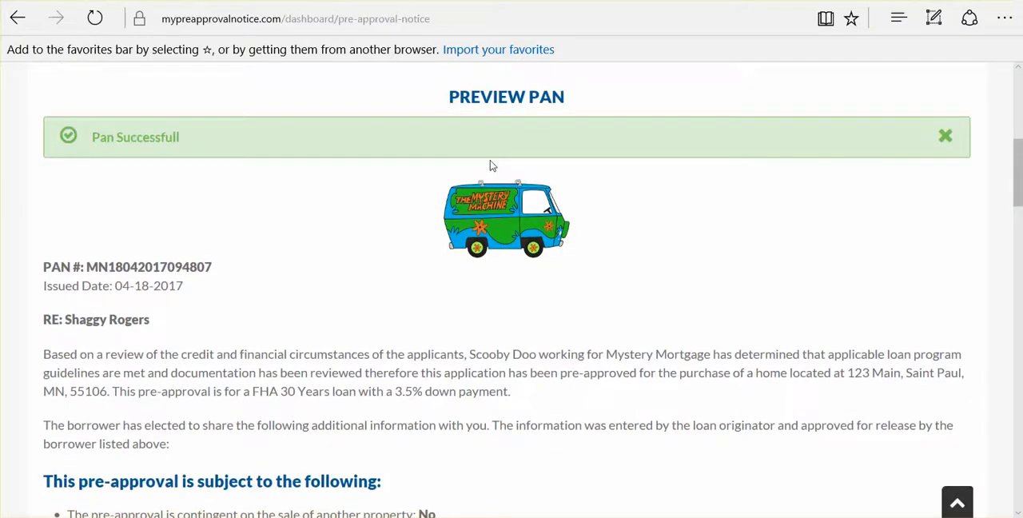
scroll(490, 164, "down", 1)
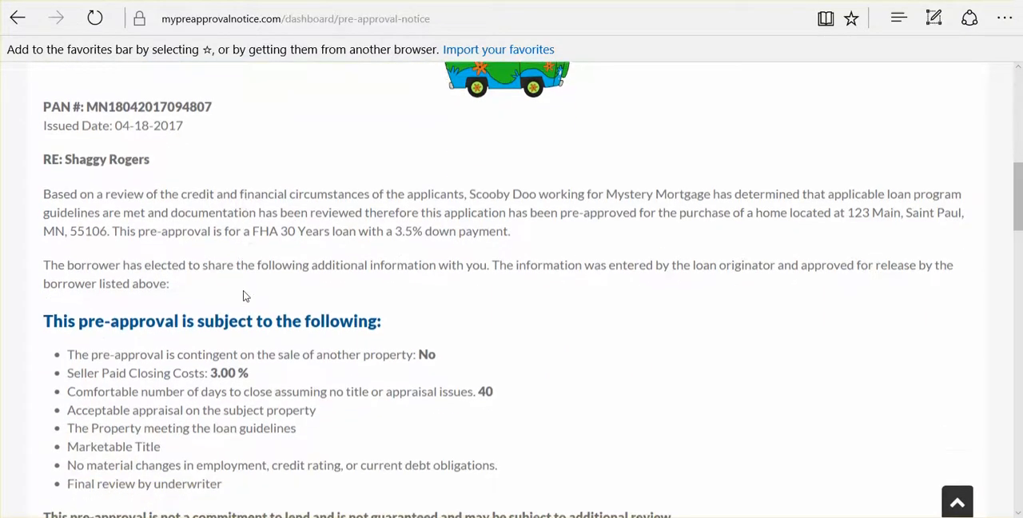
scroll(245, 296, "down", 1)
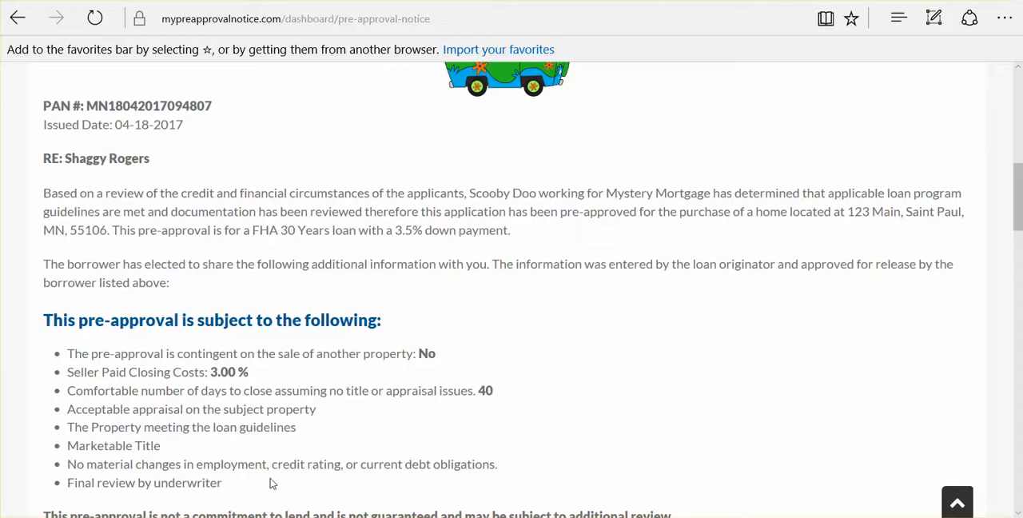
scroll(270, 483, "down", 1)
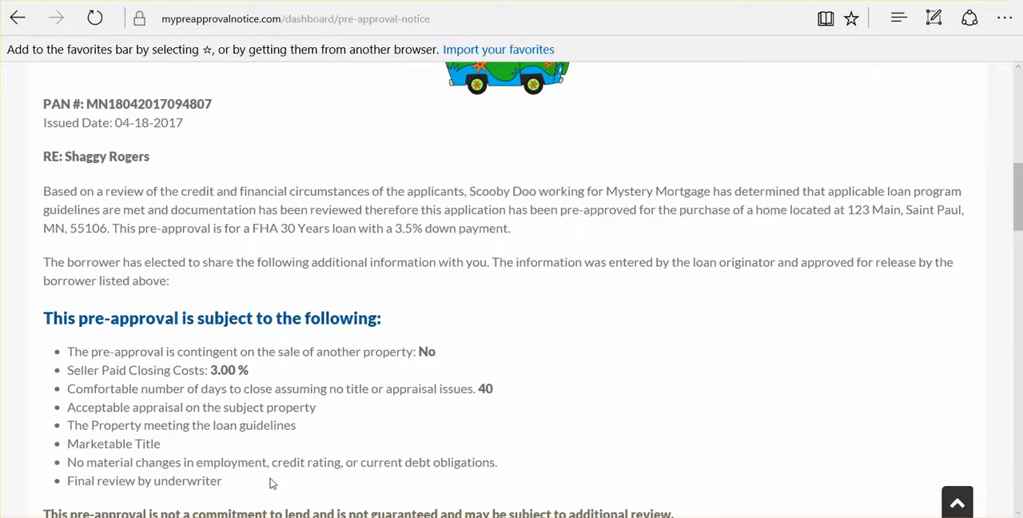
scroll(271, 483, "down", 3)
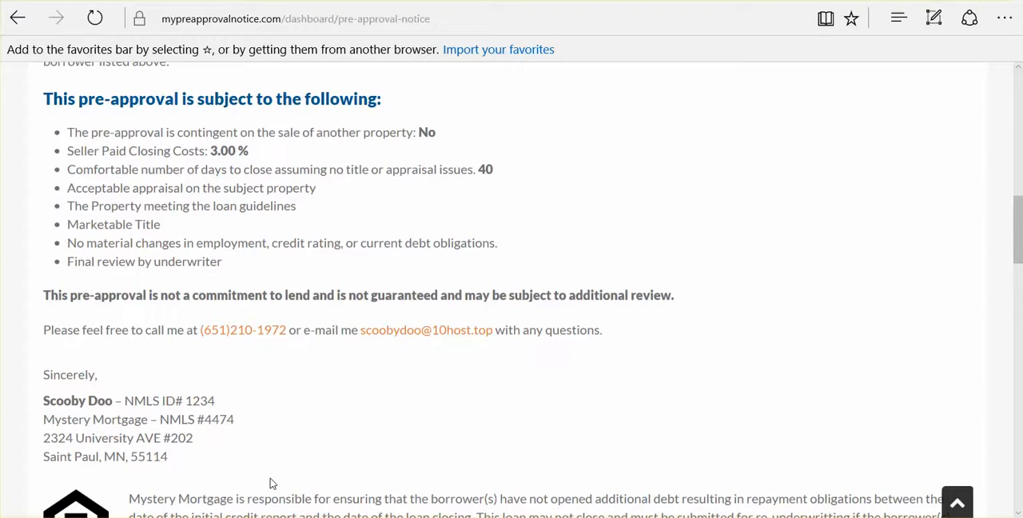
scroll(270, 480, "down", 2)
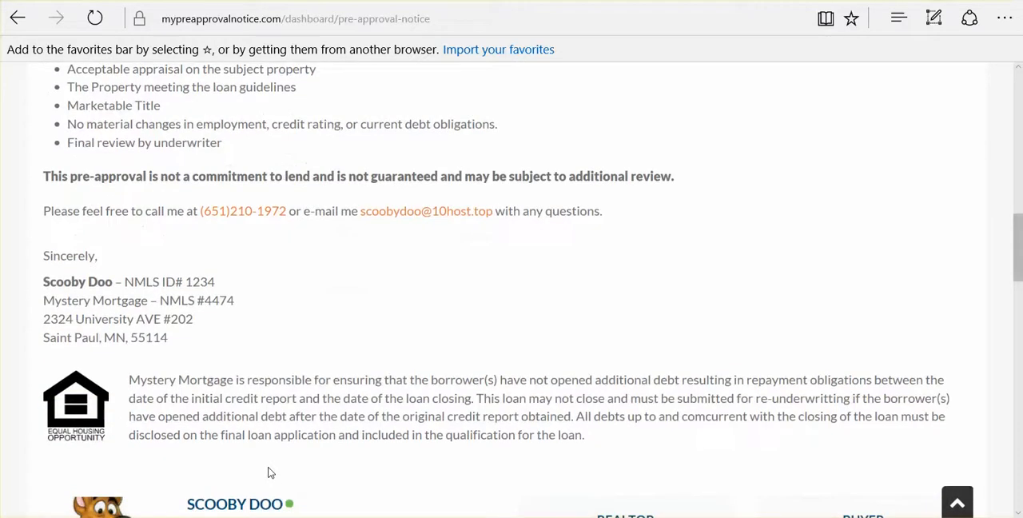
- Examine the loan officer's profile below the letter, including the contact and company information, the biography and the client testimonials
scroll(271, 472, "down", 5)
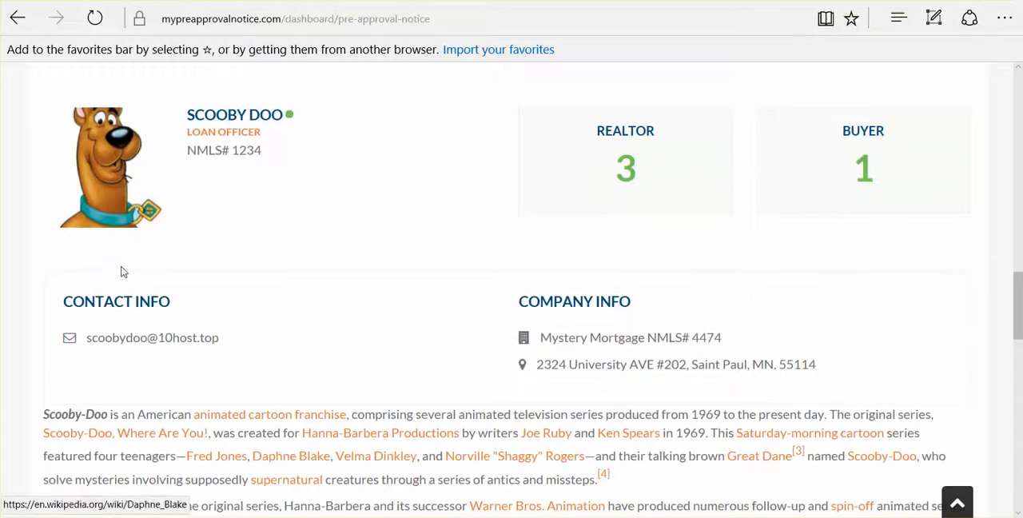
scroll(295, 315, "down", 1)
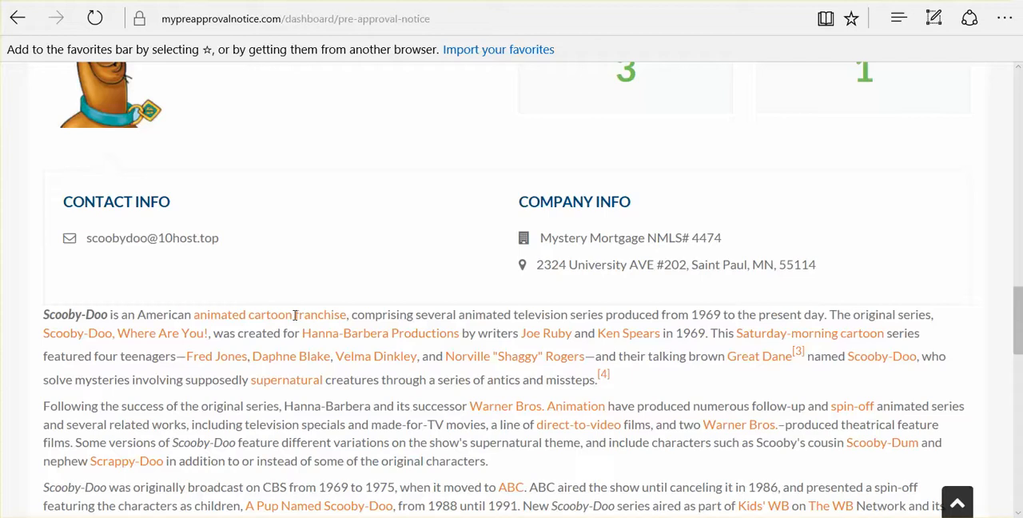
scroll(295, 315, "down", 2)
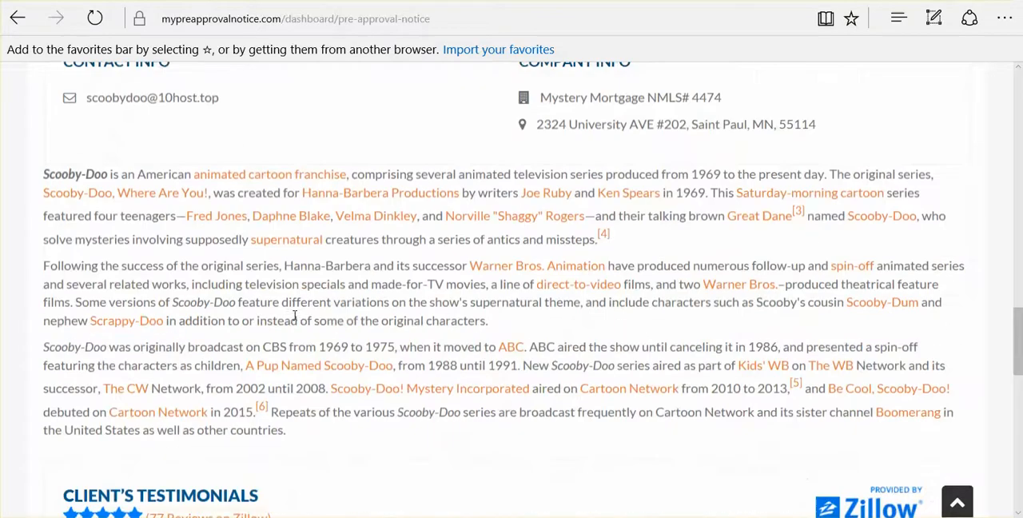
scroll(294, 315, "down", 2)
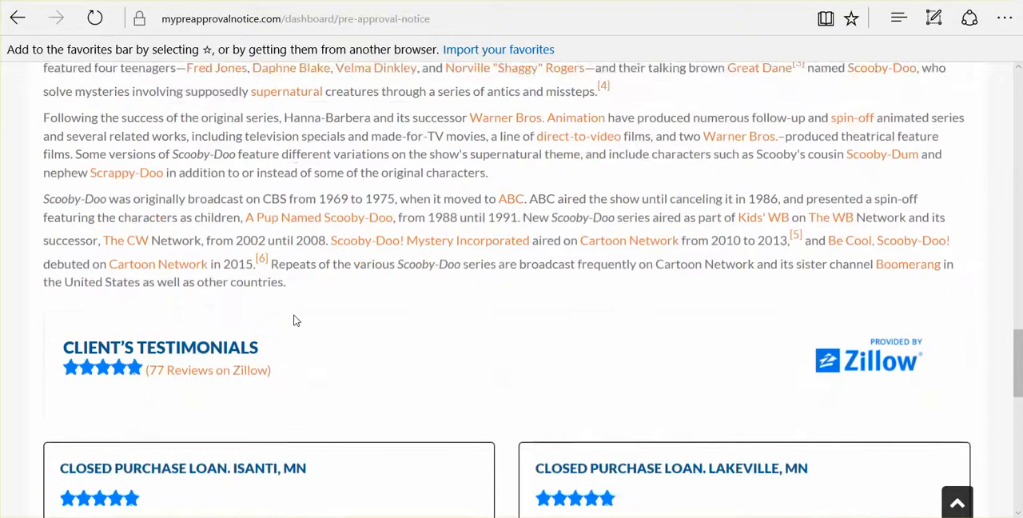
scroll(294, 315, "down", 1)
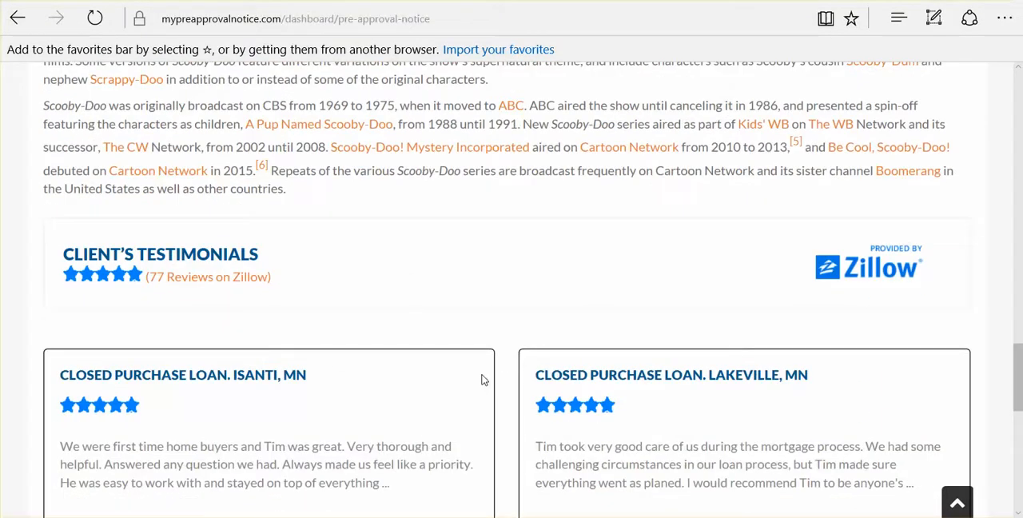
scroll(482, 380, "down", 3)
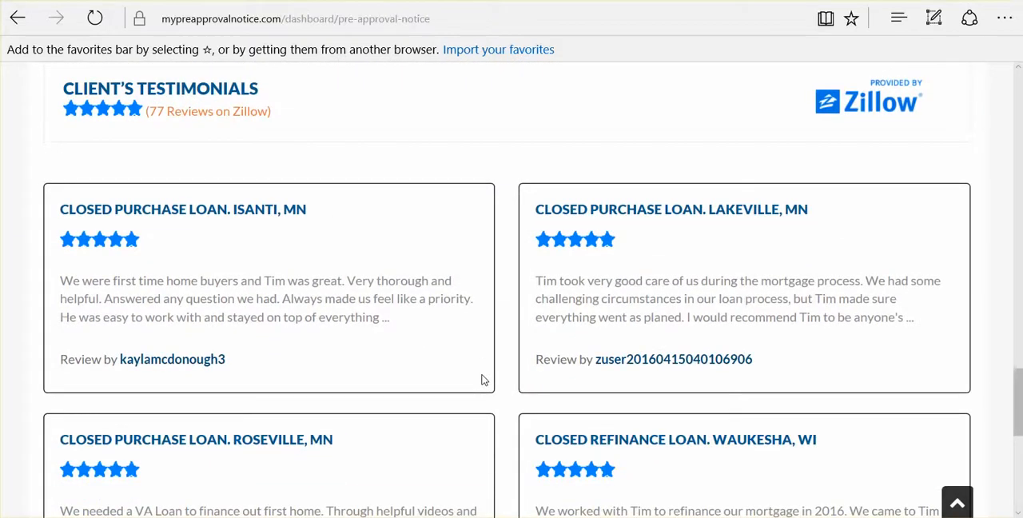
- Agree to release the previewed information to the sellers and their agent, and issue the pre-approval notice
scroll(483, 380, "down", 5)
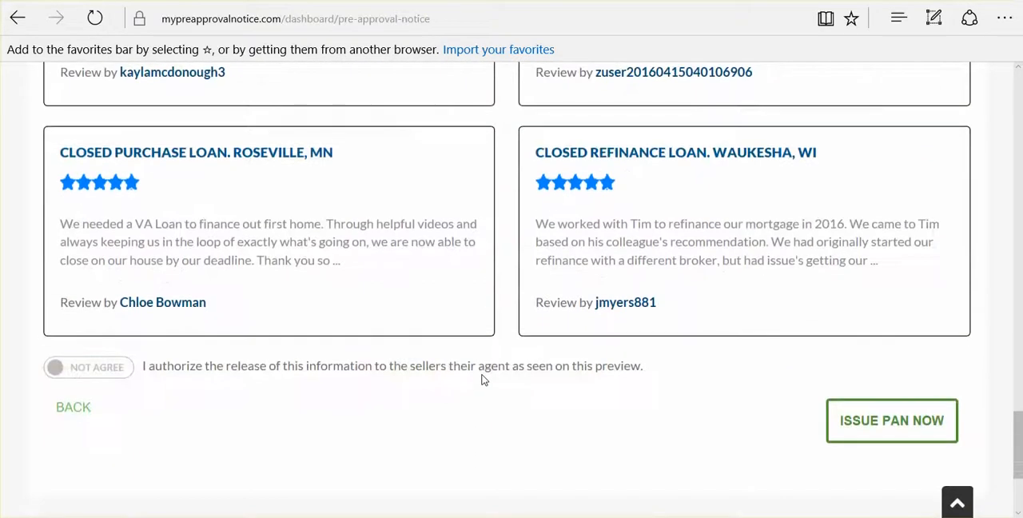
scroll(482, 380, "down", 1)
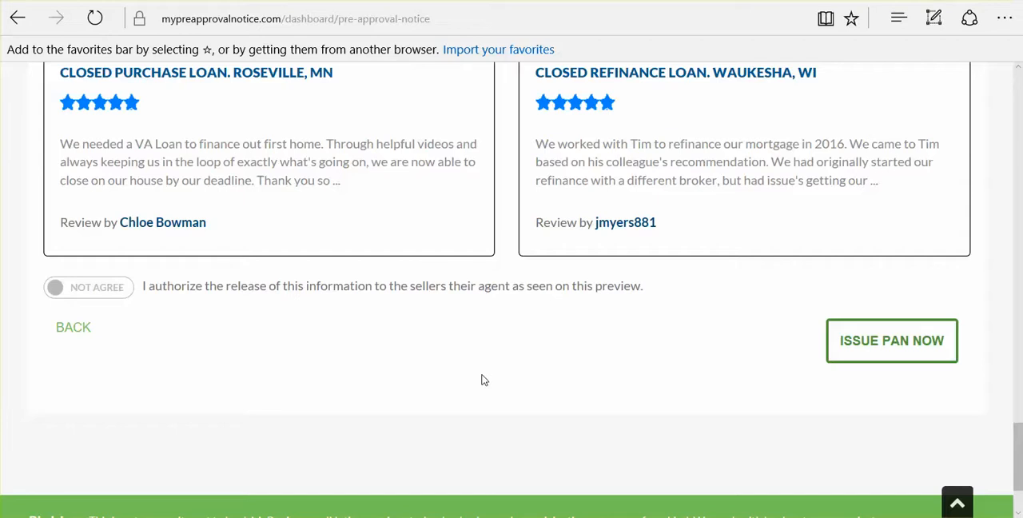
left_click(115, 297)
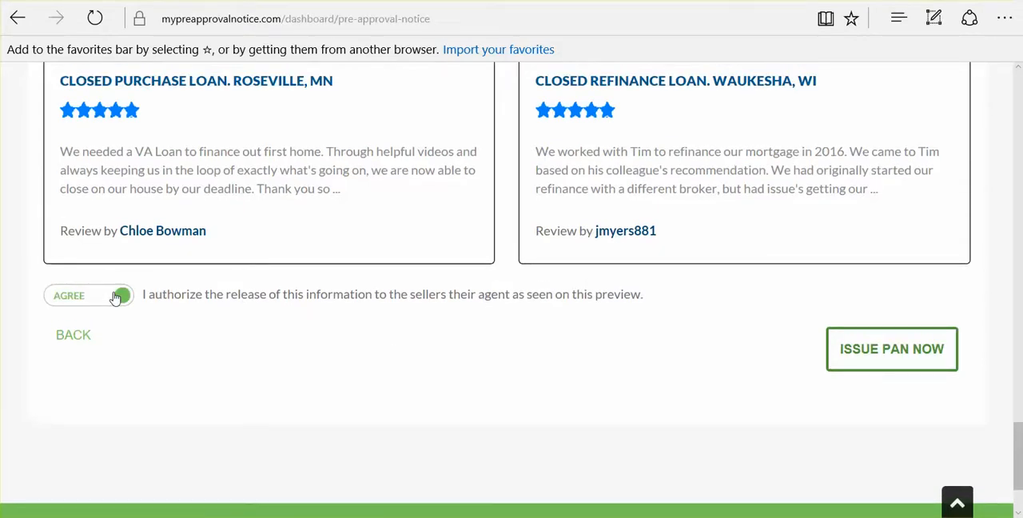
left_click(873, 352)
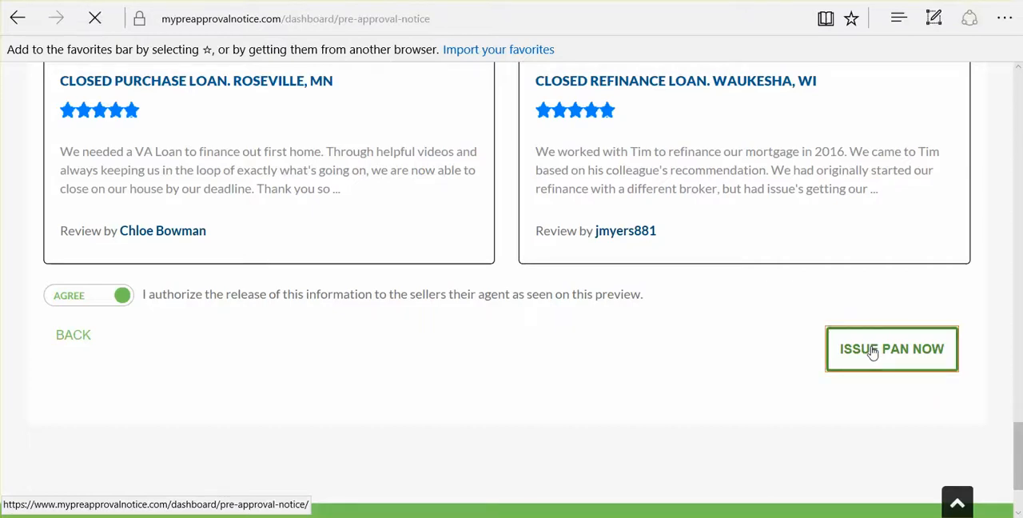